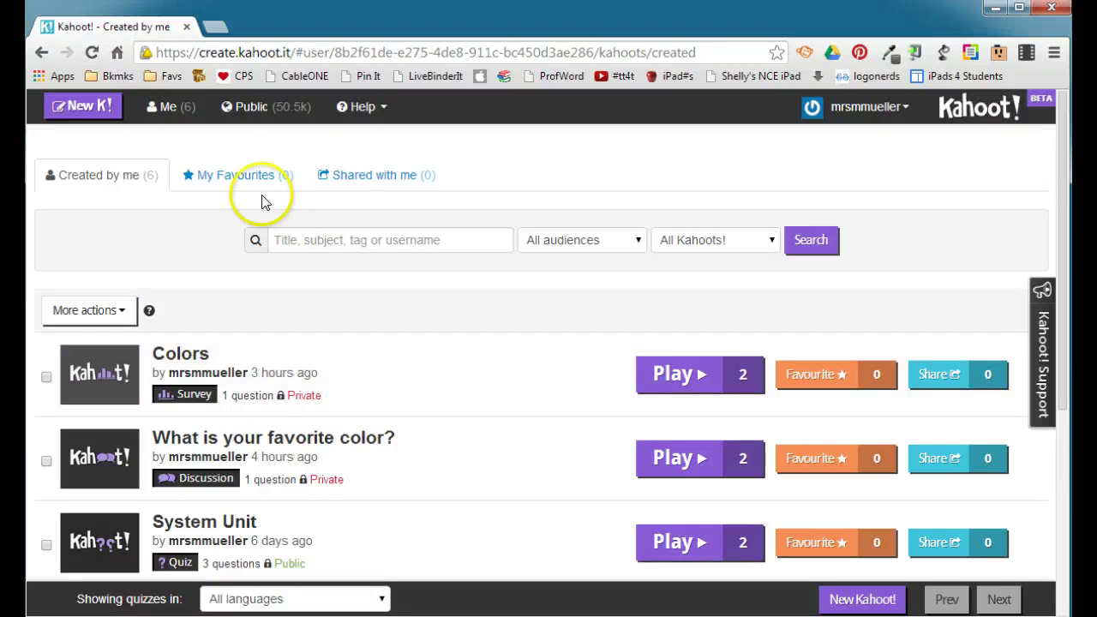
Start creating a new Kahoot and choose the Quiz type
click(99, 113)
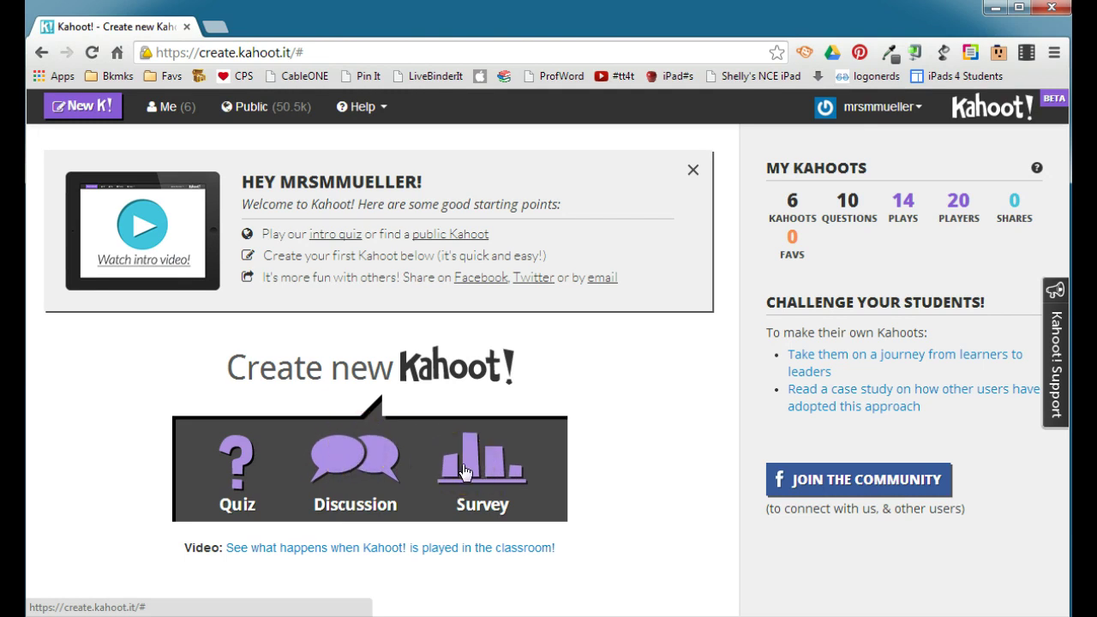
click(240, 465)
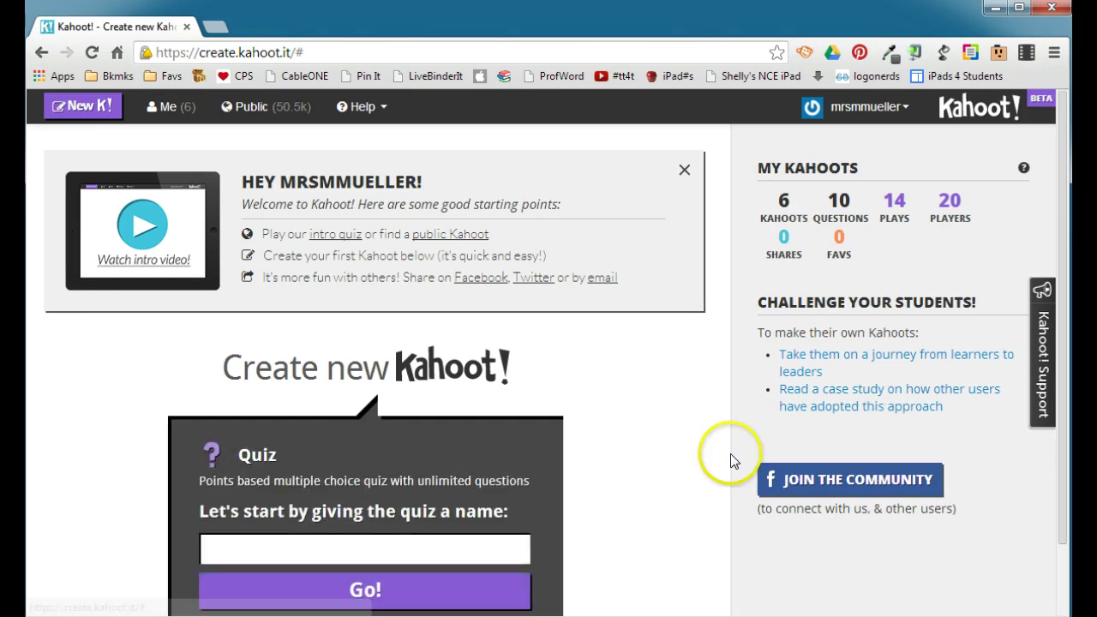
scroll(729, 455, down, 1)
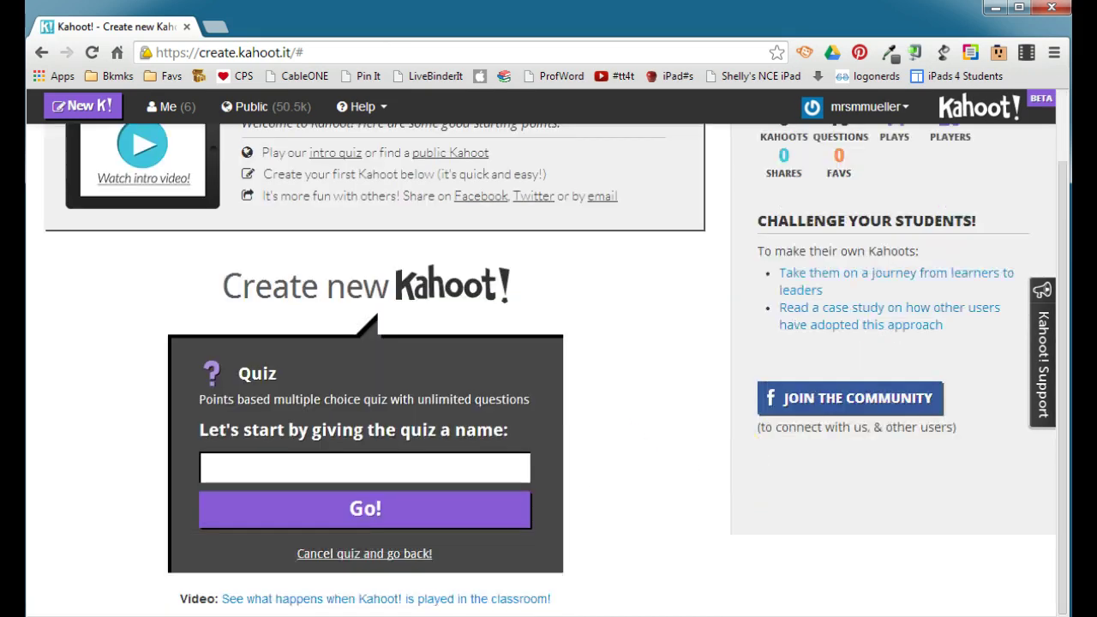
Name the quiz 'System Unit 2' and keep Question 1 awarding standard points
text(System Unit 2)
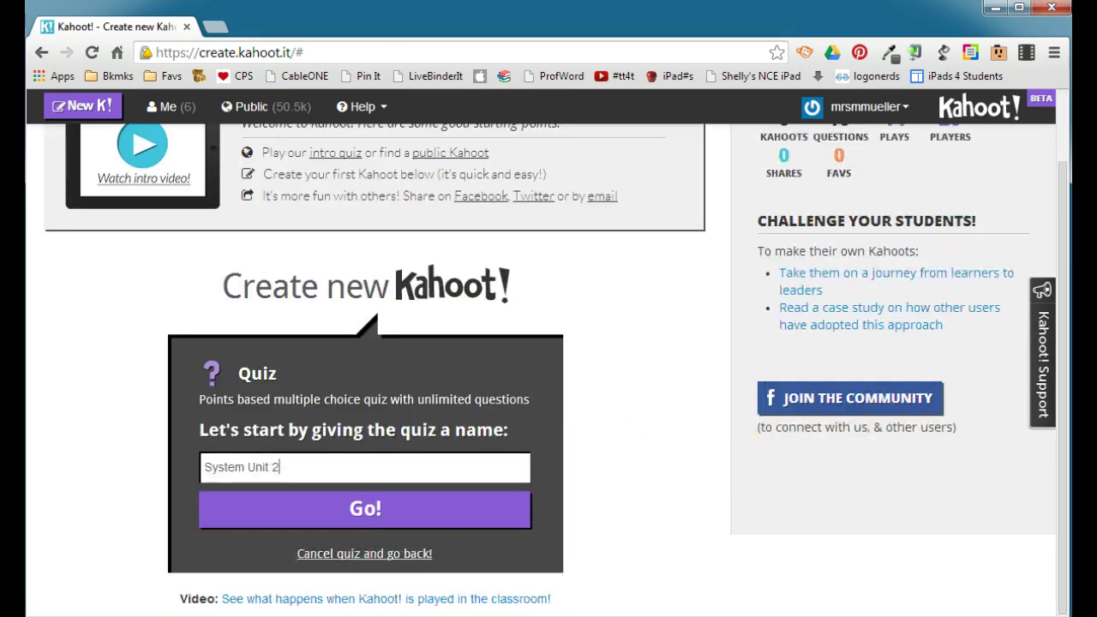
click(366, 510)
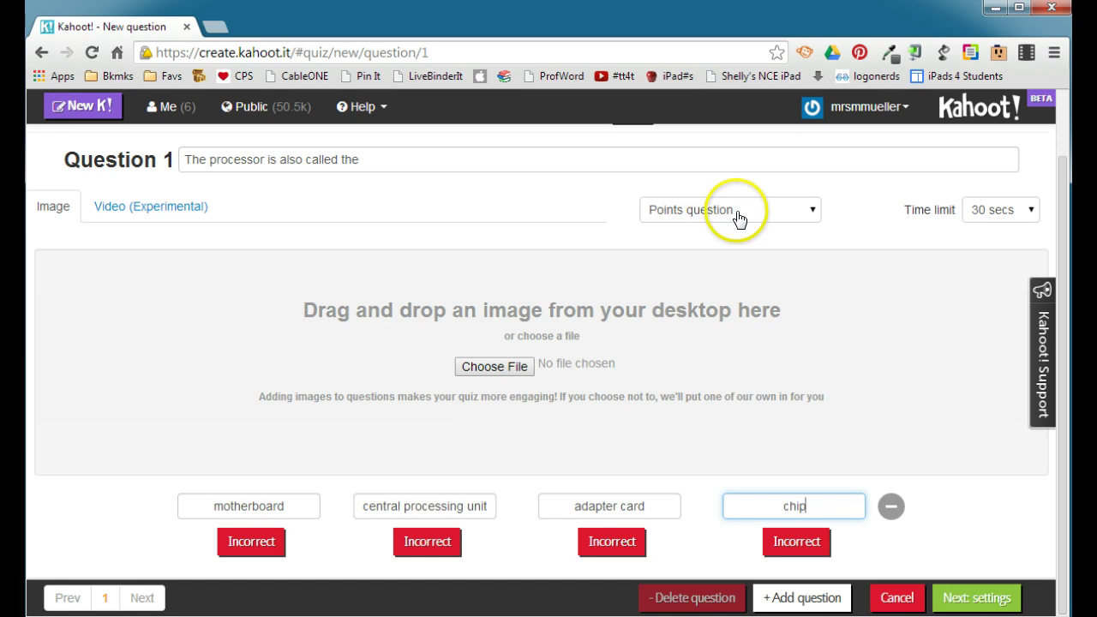
click(739, 214)
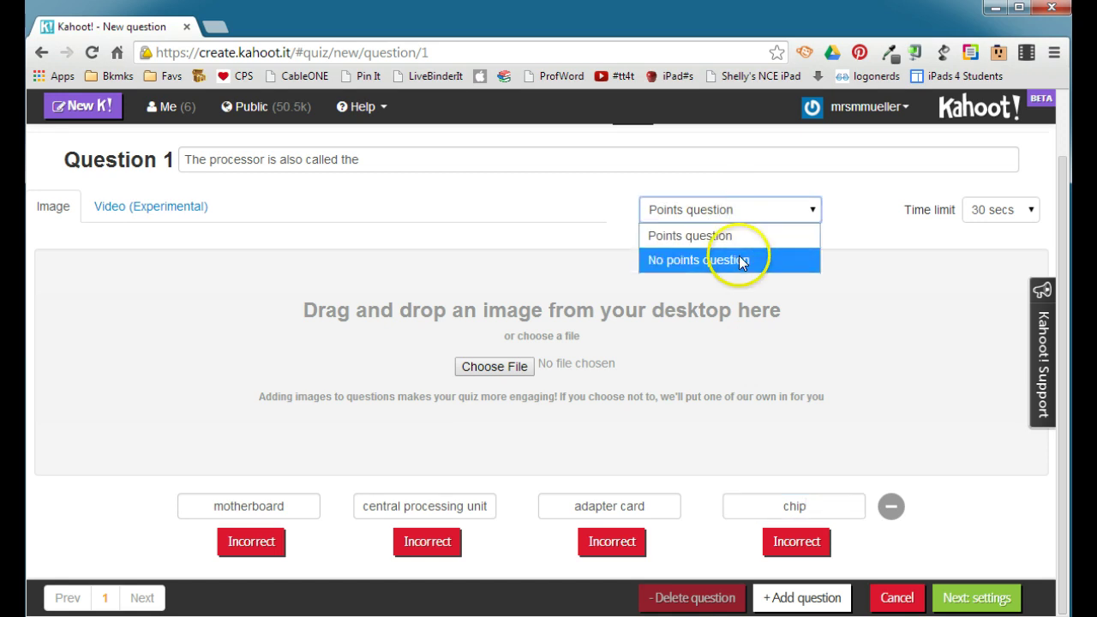
click(735, 235)
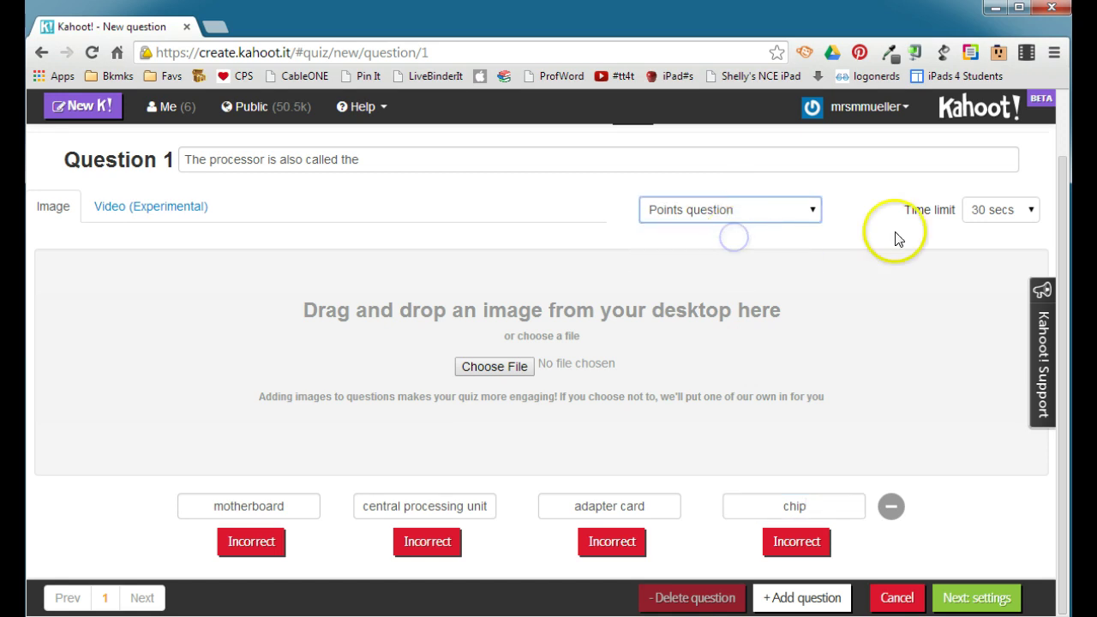
Give Question 1 a 10-second time limit and mark central processing unit correct
click(1004, 222)
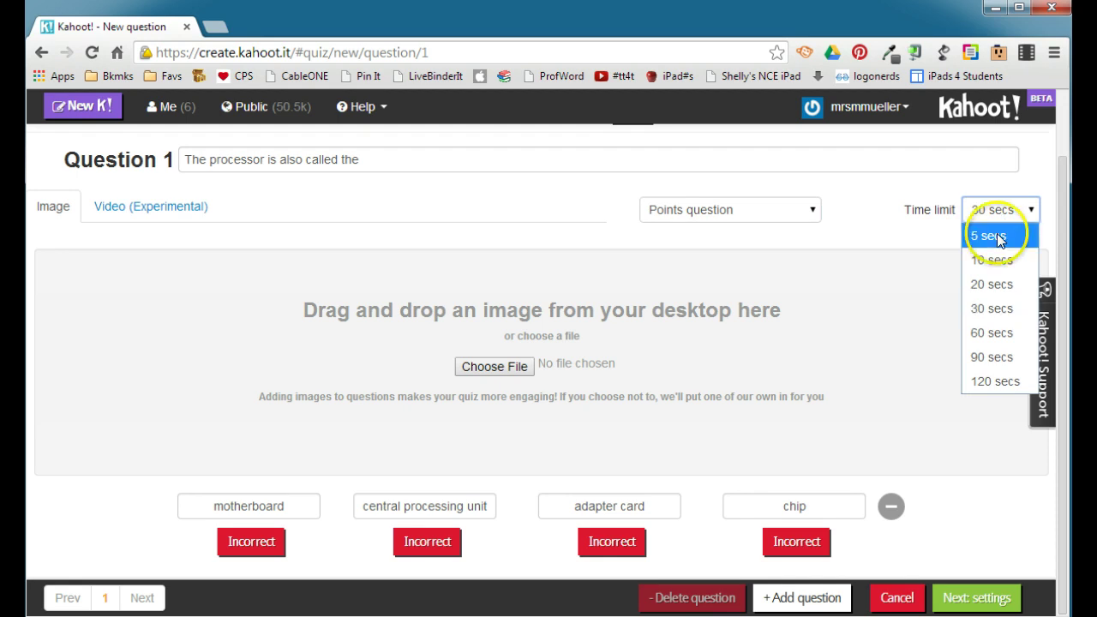
click(985, 262)
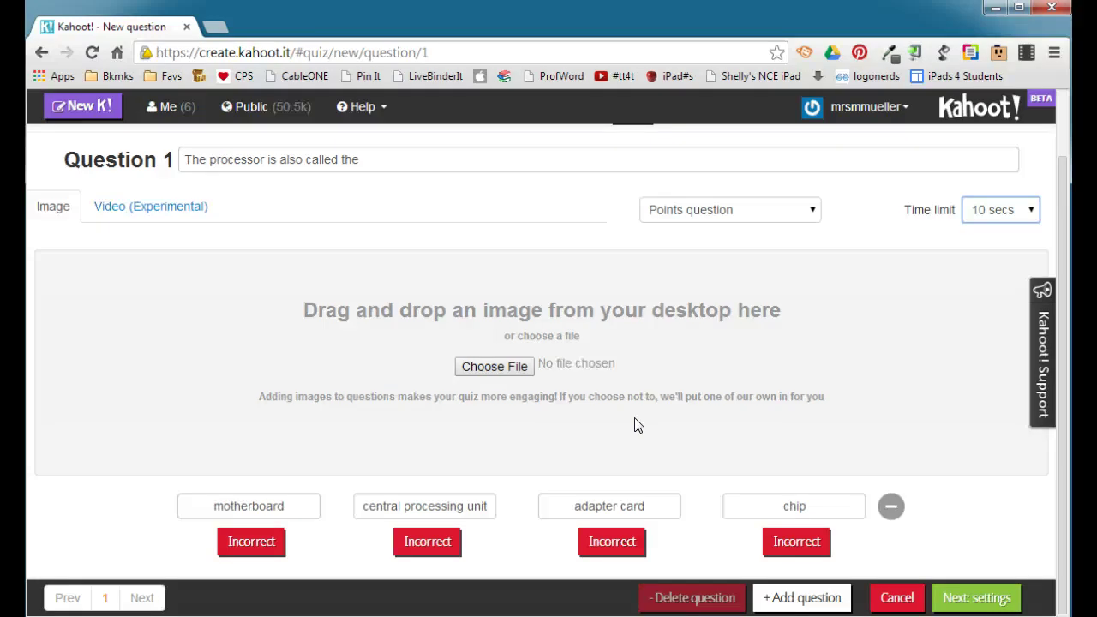
click(423, 548)
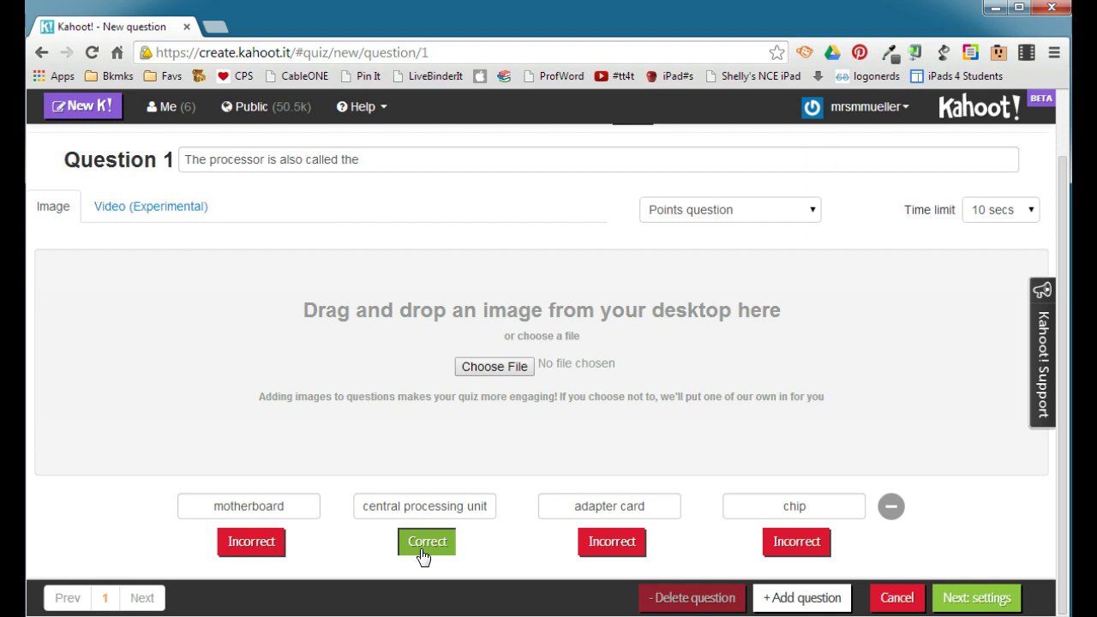
Add Question 2 with backside bus correct, and give Question 3 a 5-second limit
click(802, 597)
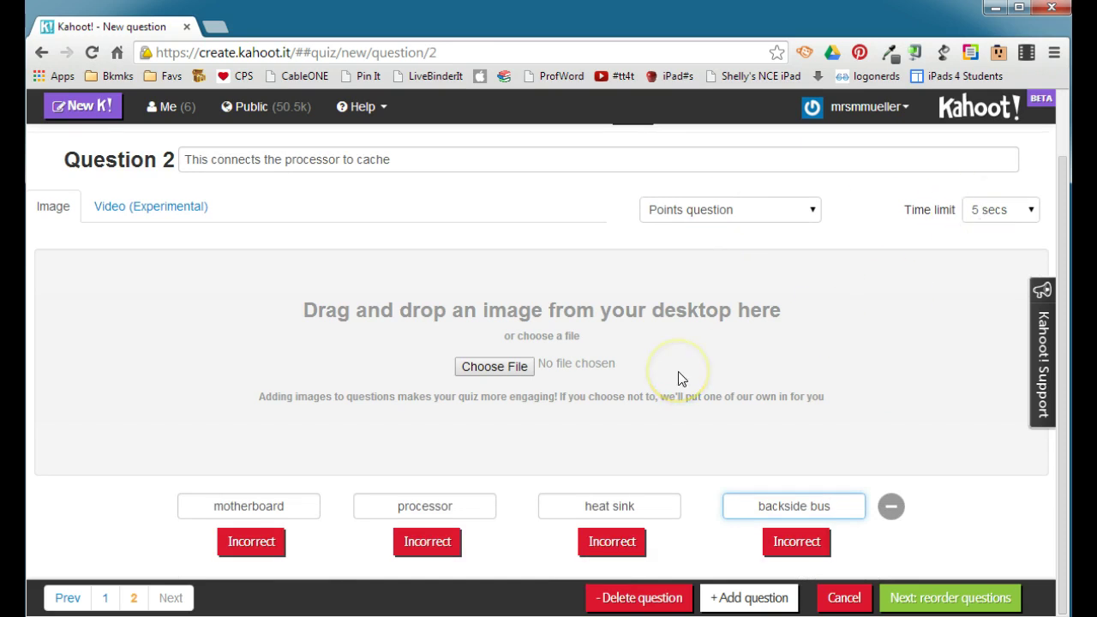
click(780, 545)
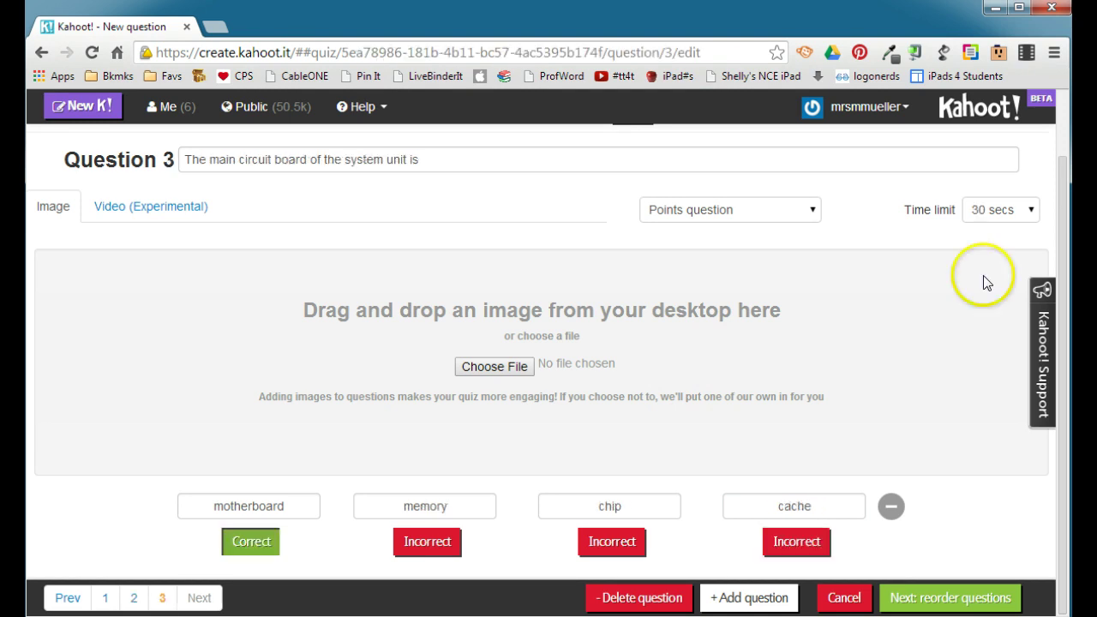
click(1000, 211)
click(998, 233)
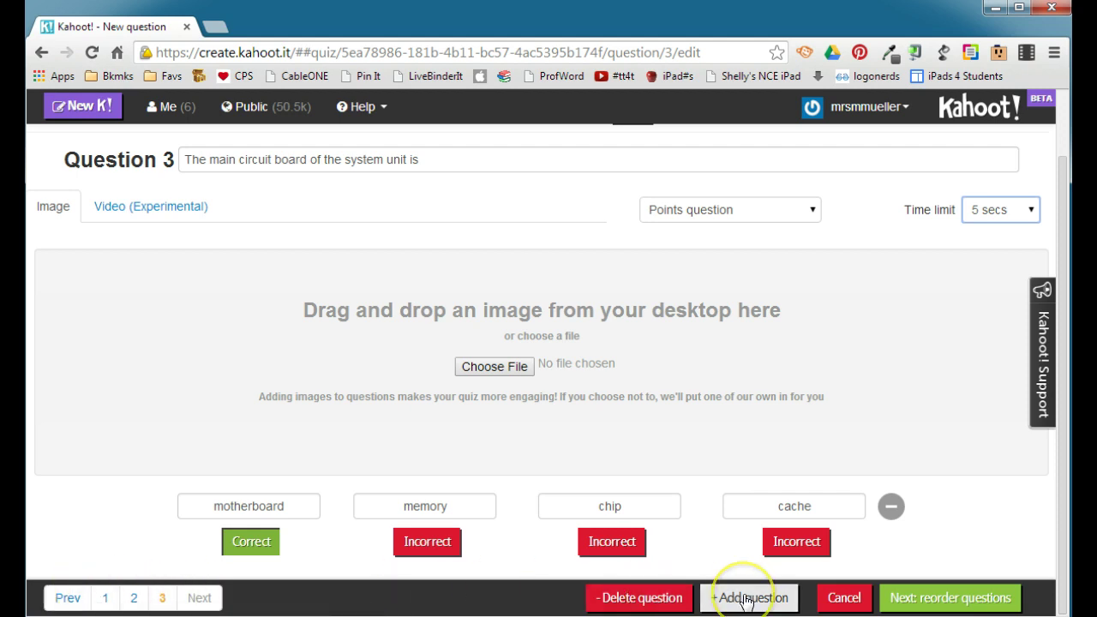
click(948, 600)
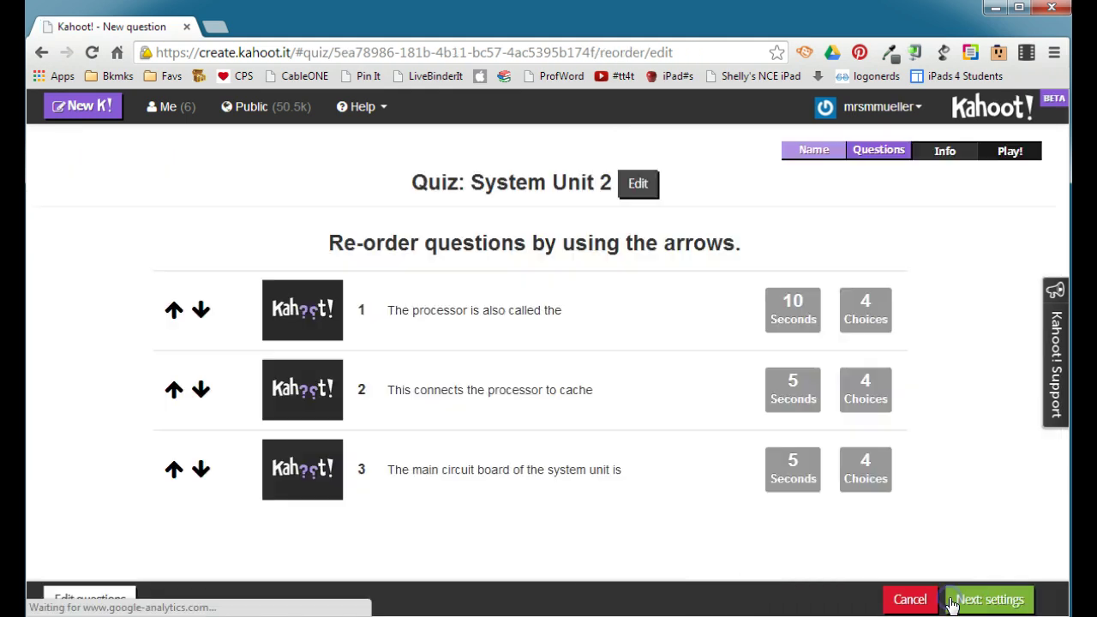
Swap the first two questions and back, leaving the processor question first
click(309, 400)
click(201, 311)
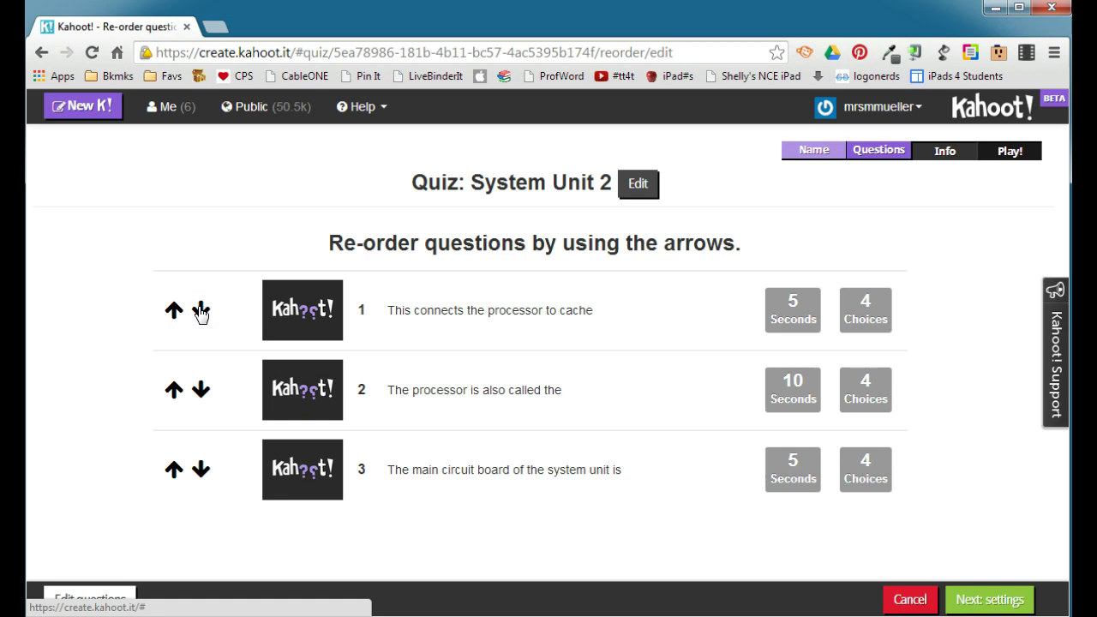
click(172, 388)
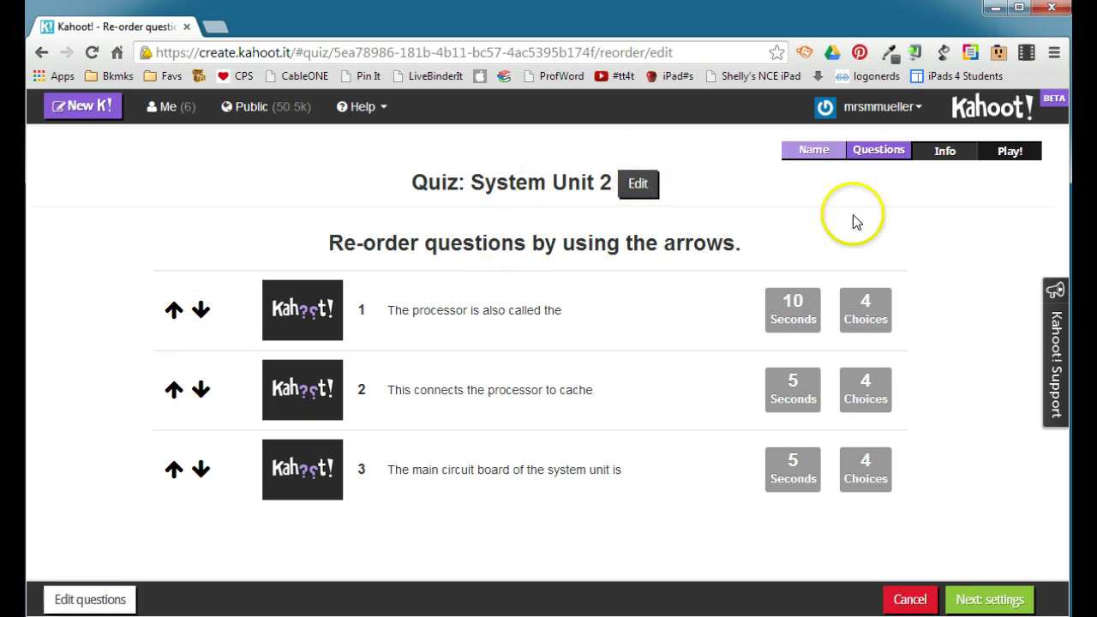
click(1001, 601)
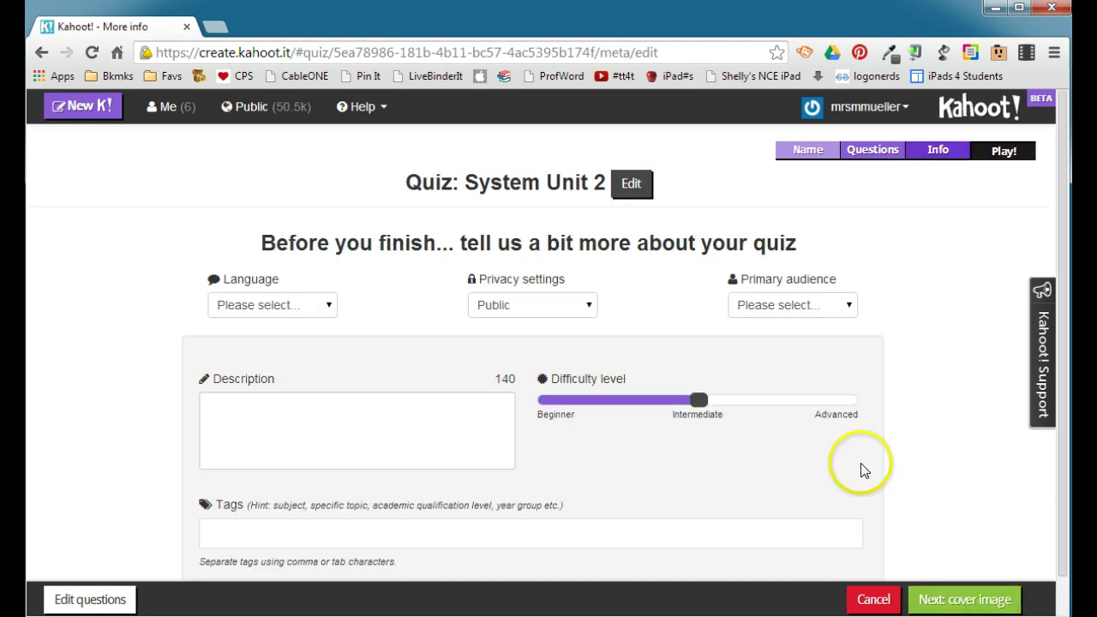
Set the quiz language to English, privacy to Private, and primary audience to School
click(281, 309)
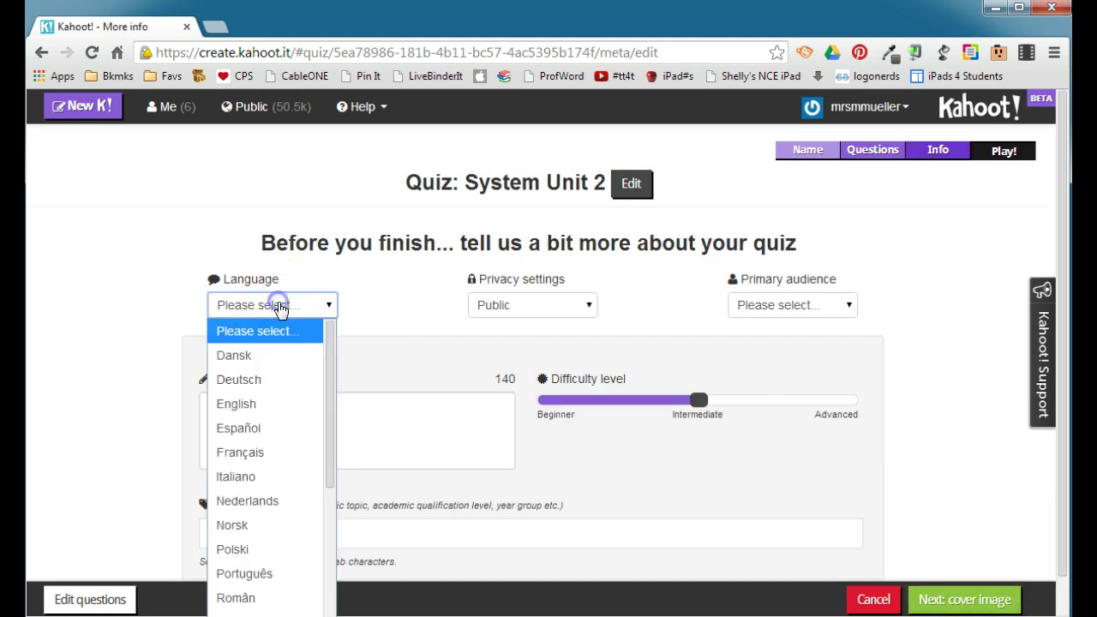
click(263, 404)
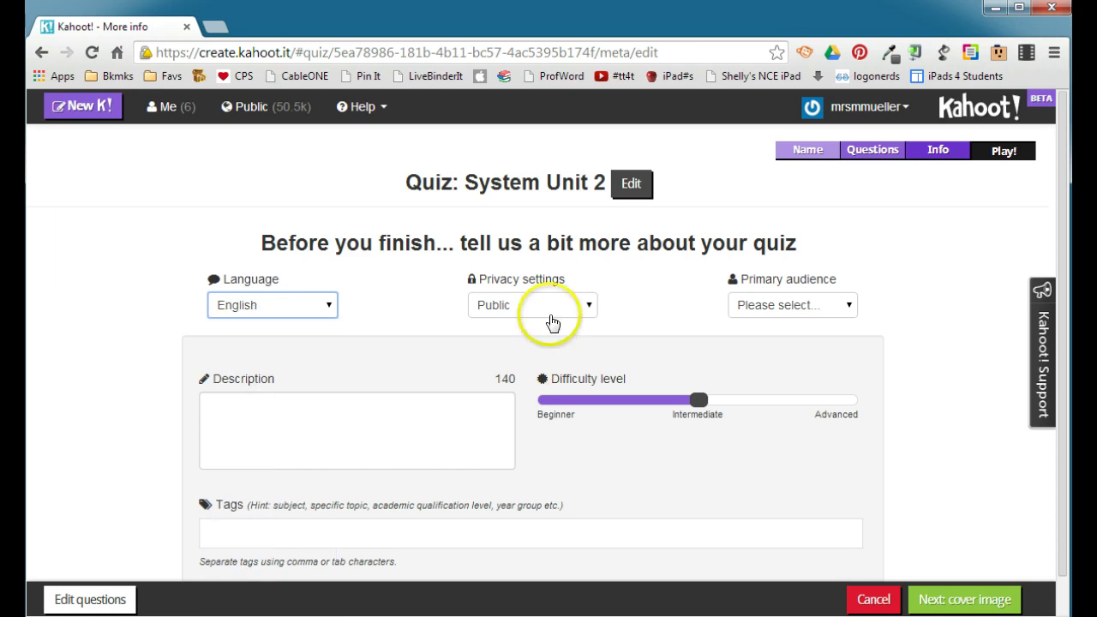
click(553, 308)
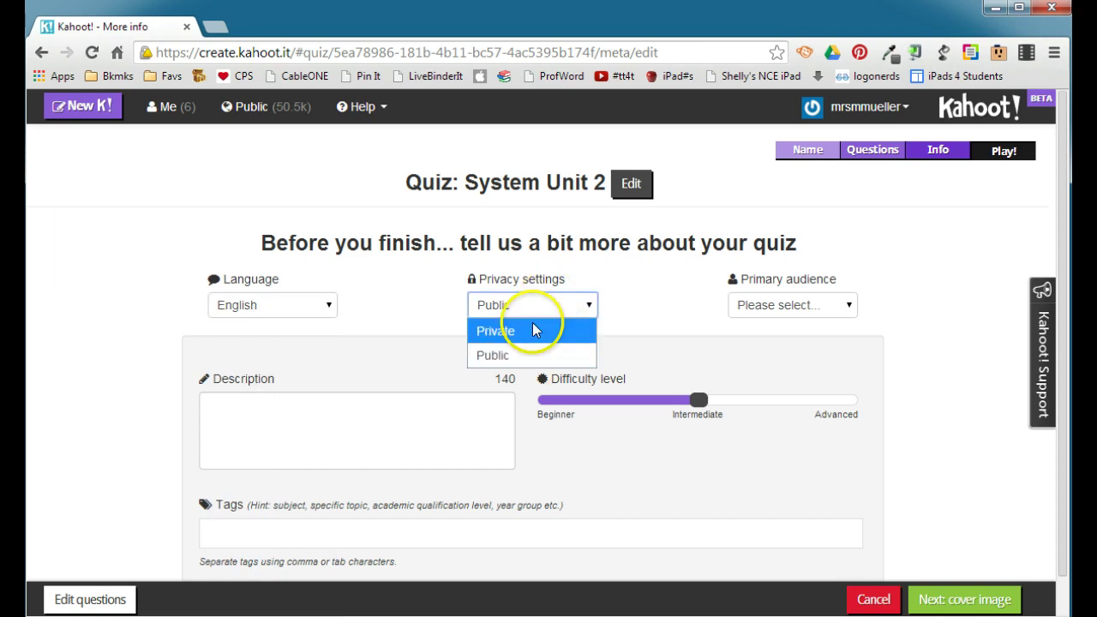
click(531, 330)
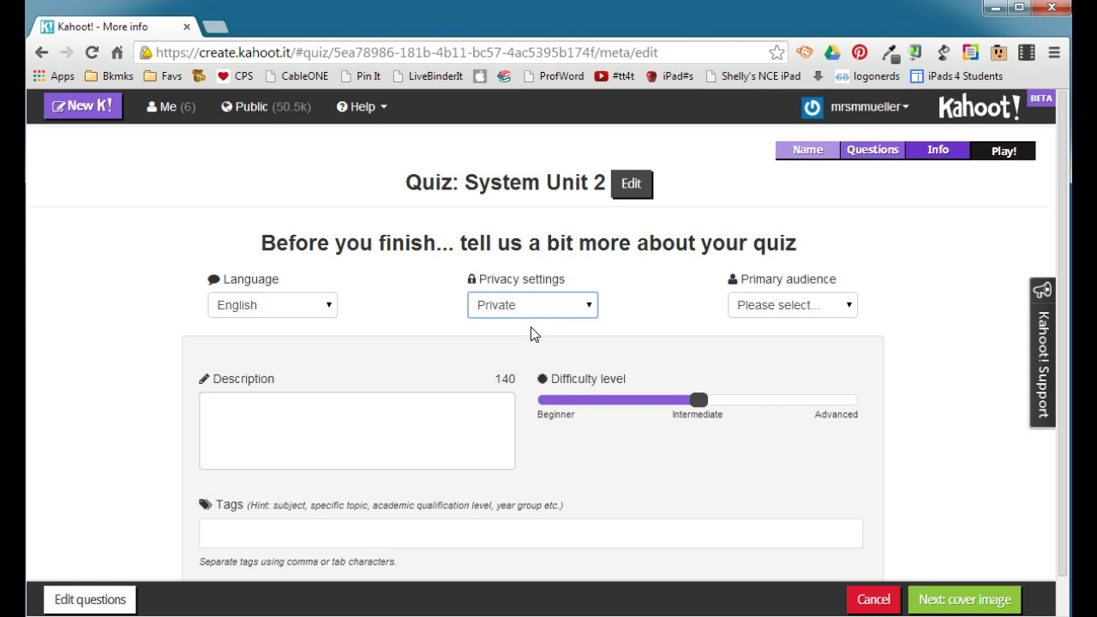
click(784, 306)
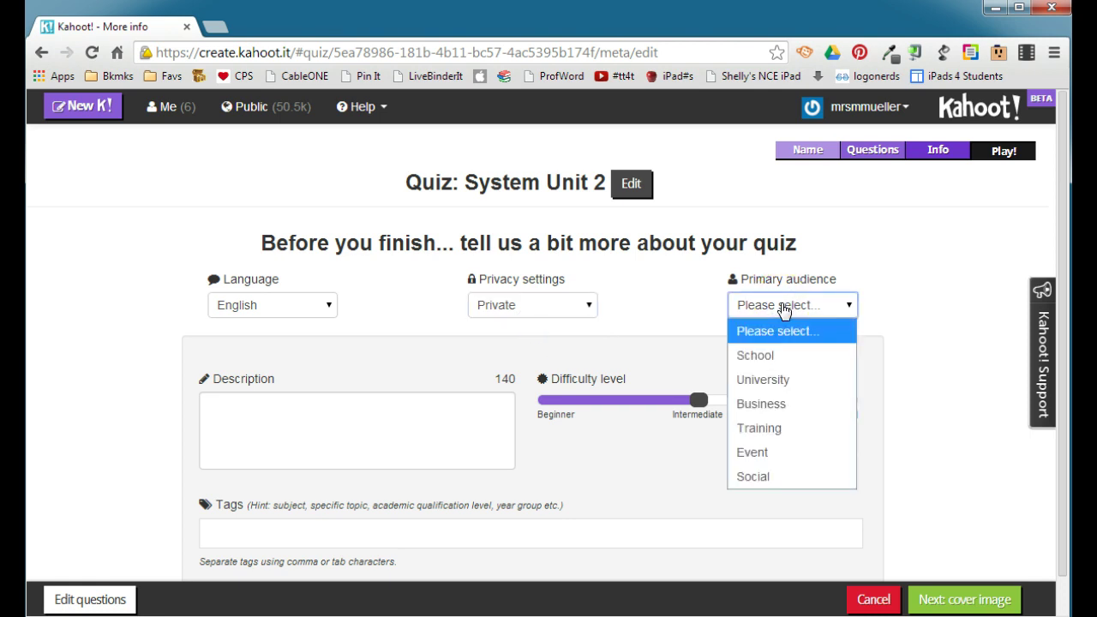
click(751, 356)
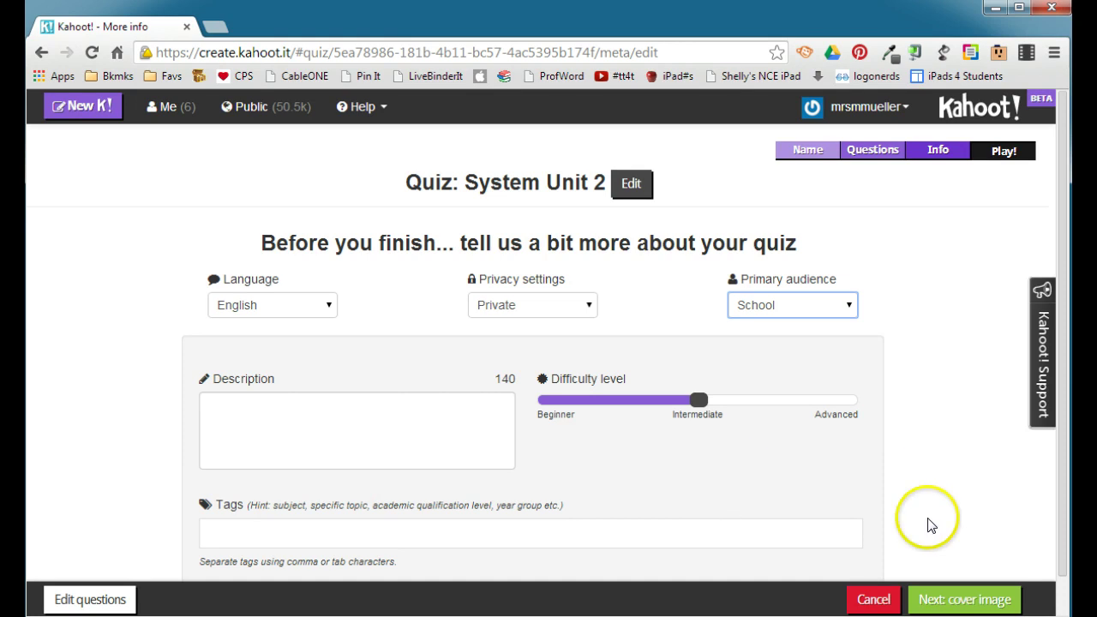
click(940, 597)
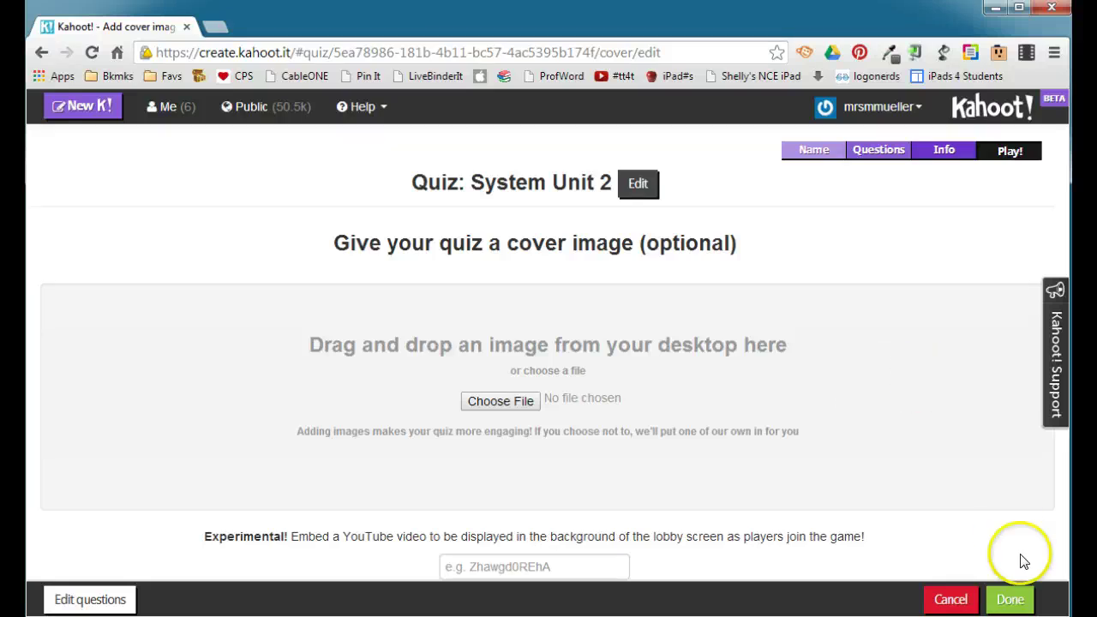
Mark System Unit 2 done, open its preview tab, and return to the All done page
click(1009, 600)
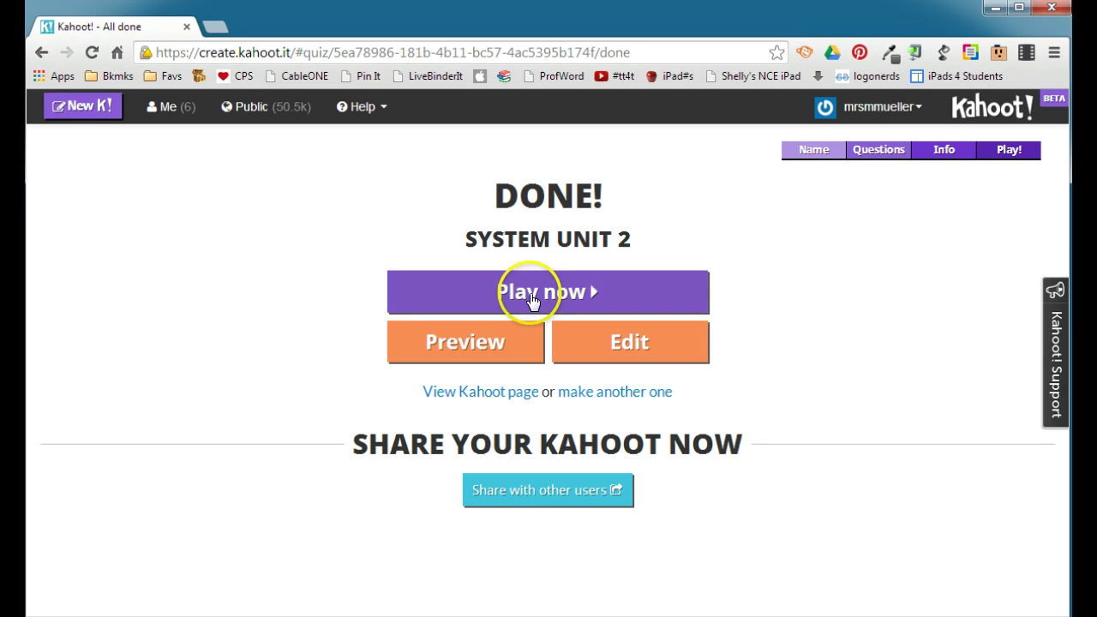
click(485, 348)
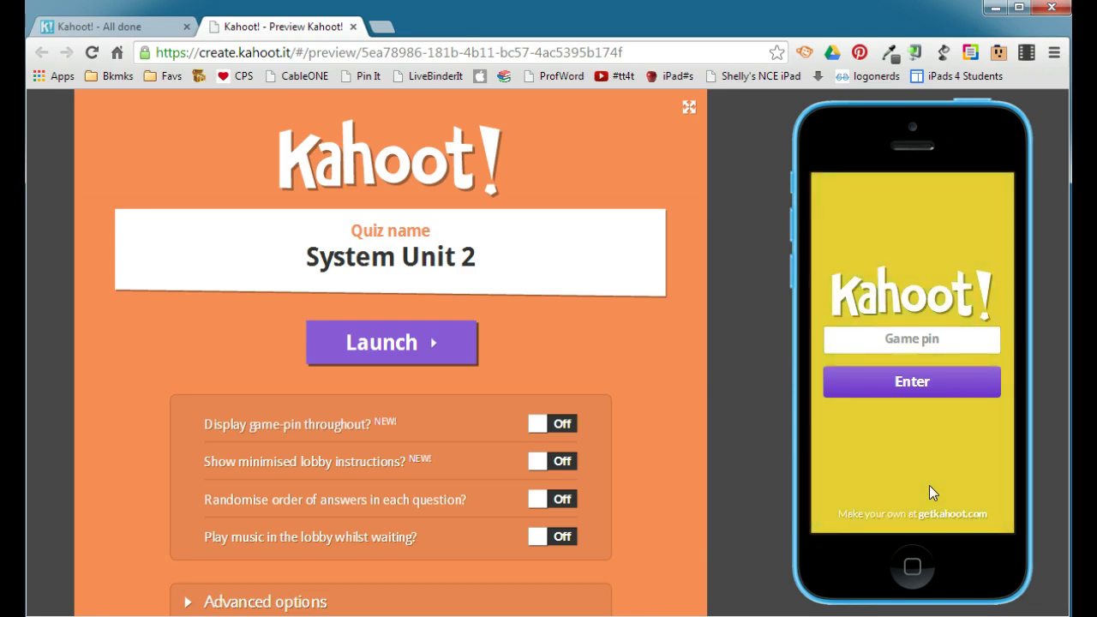
click(126, 31)
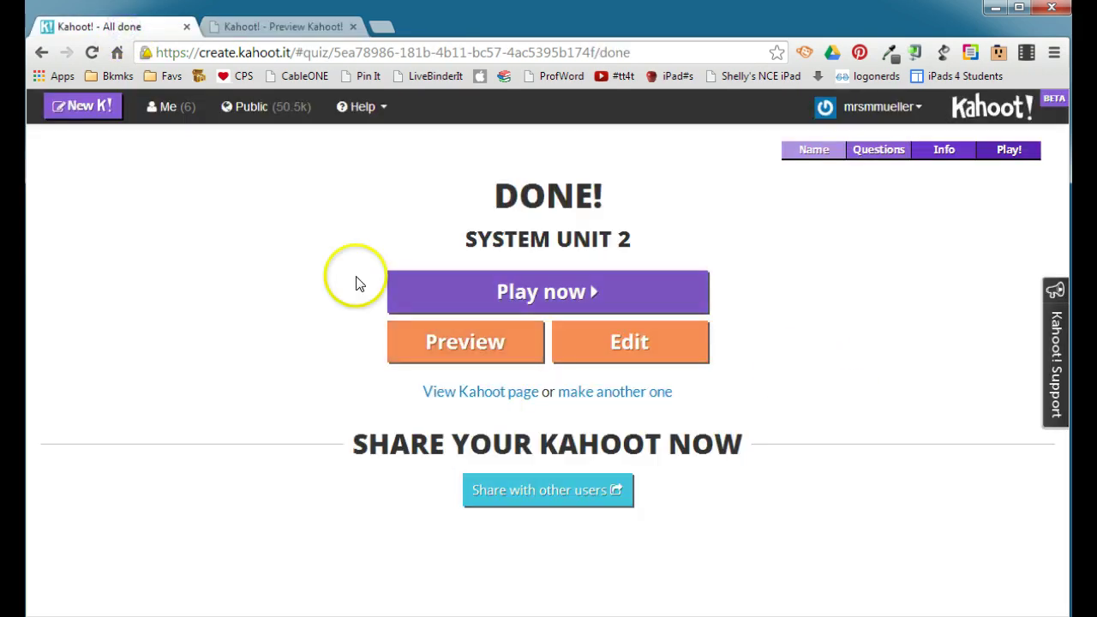
Open System Unit 2 in the editor, view questions 2 and 3, then exit without saving
click(168, 110)
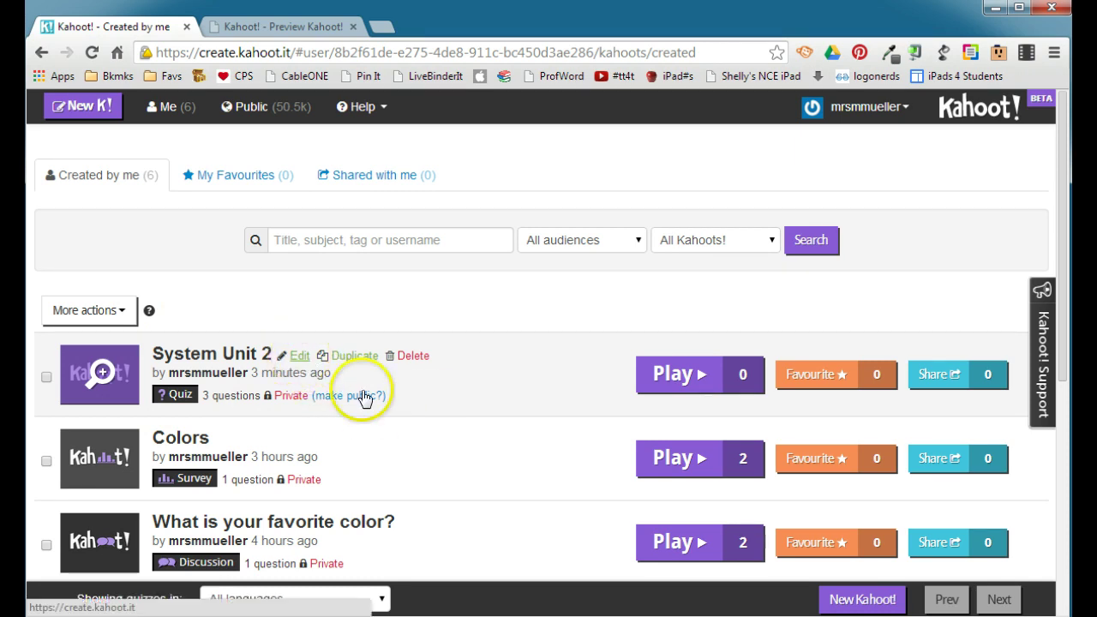
click(298, 357)
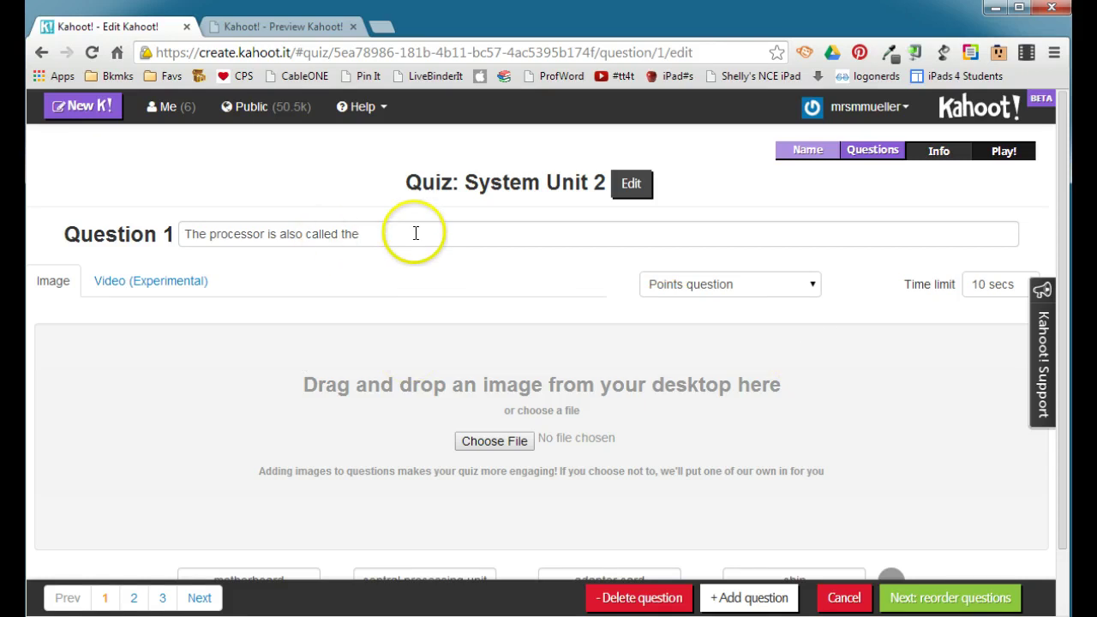
click(133, 598)
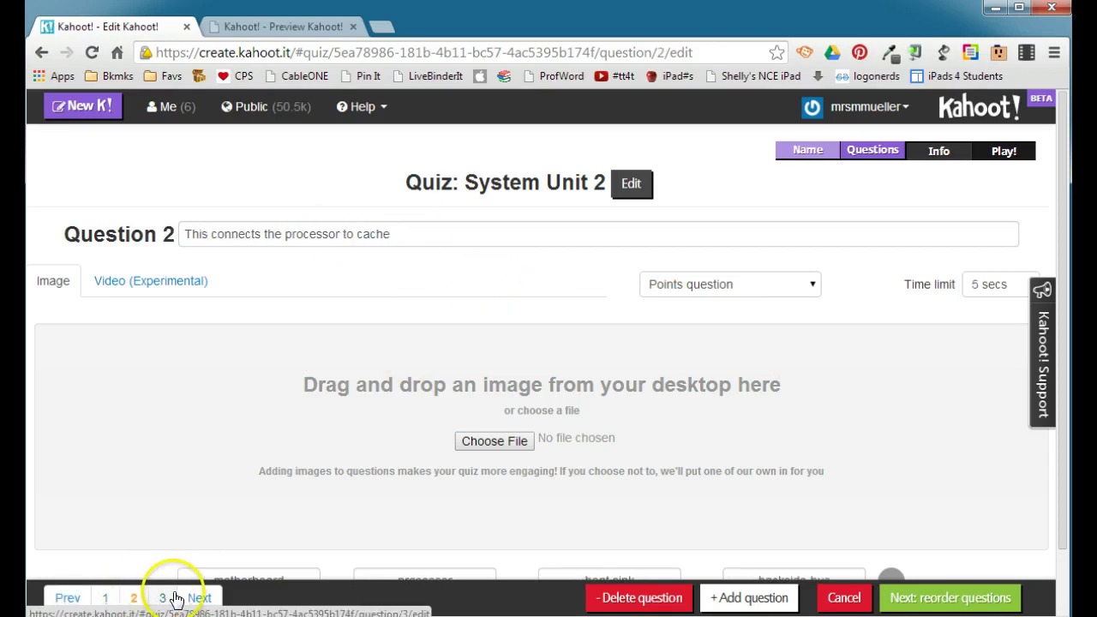
click(160, 598)
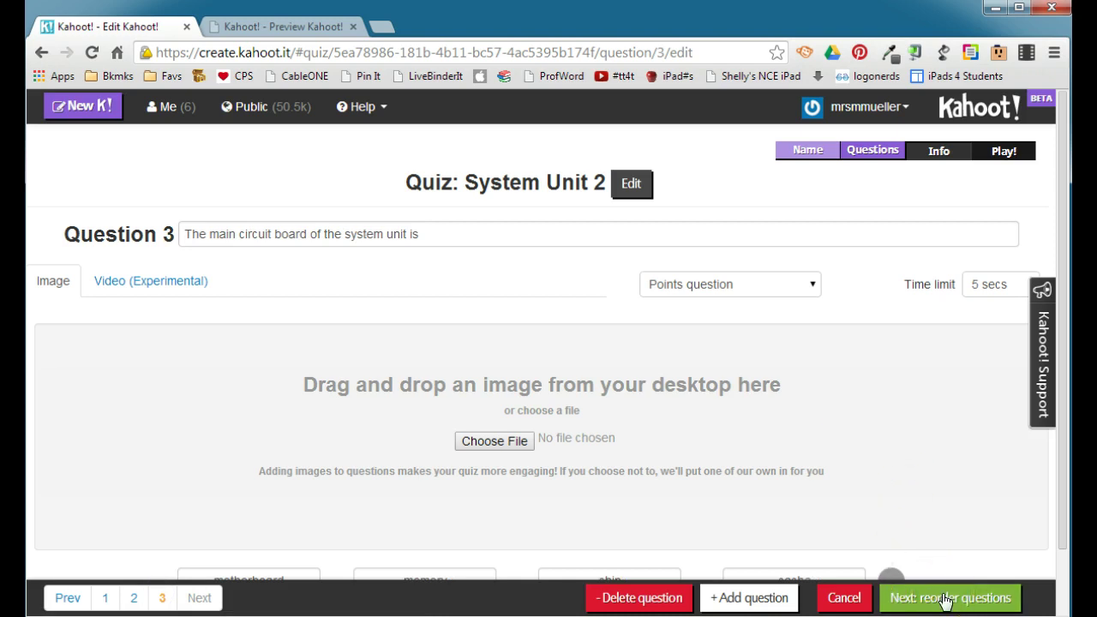
click(169, 106)
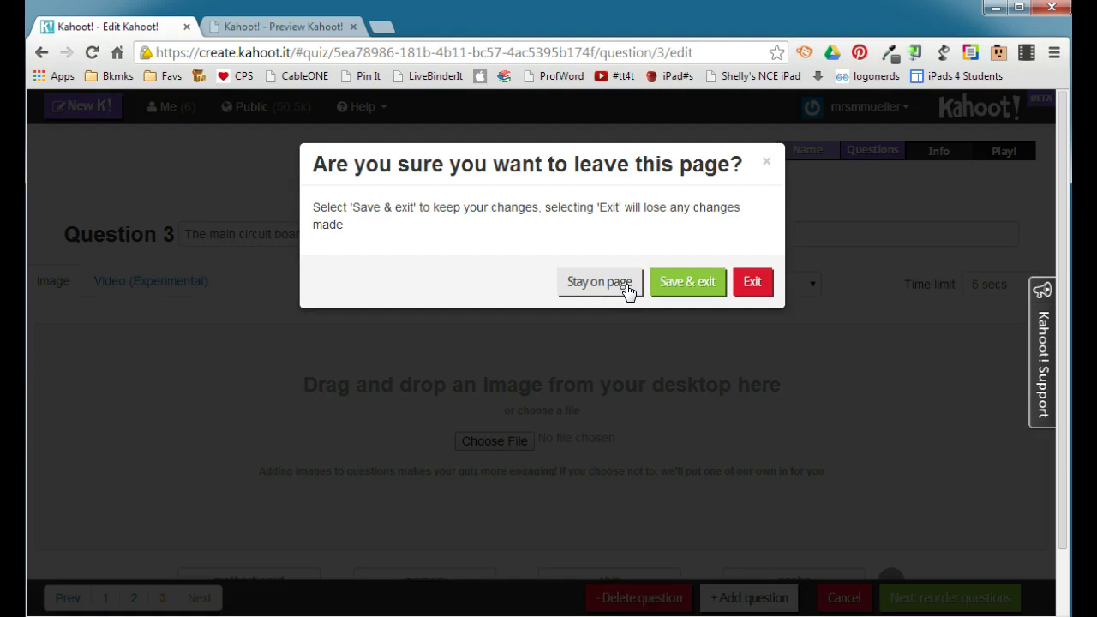
click(753, 284)
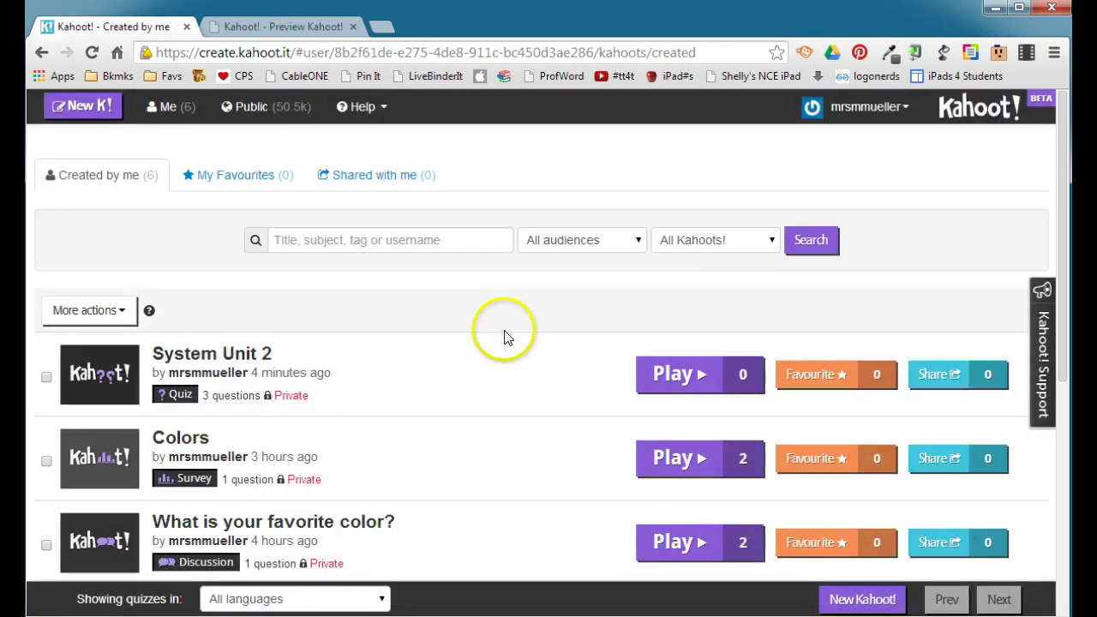
Launch System Unit 2's play screen, turn on answer-order randomising, and expand Advanced options
mouse_move(440, 354)
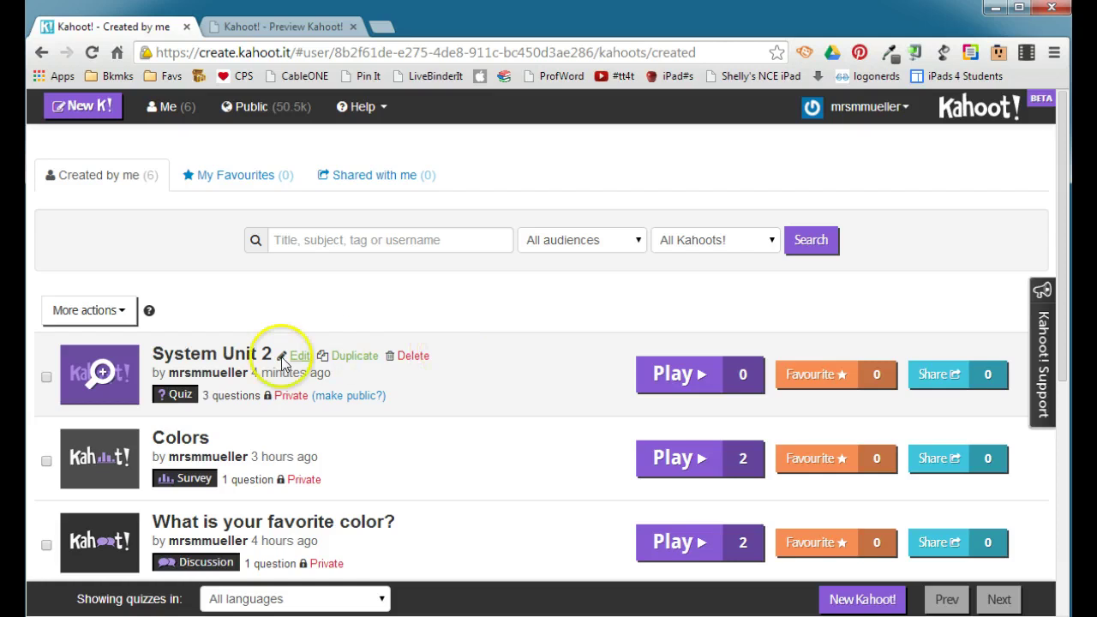
click(666, 373)
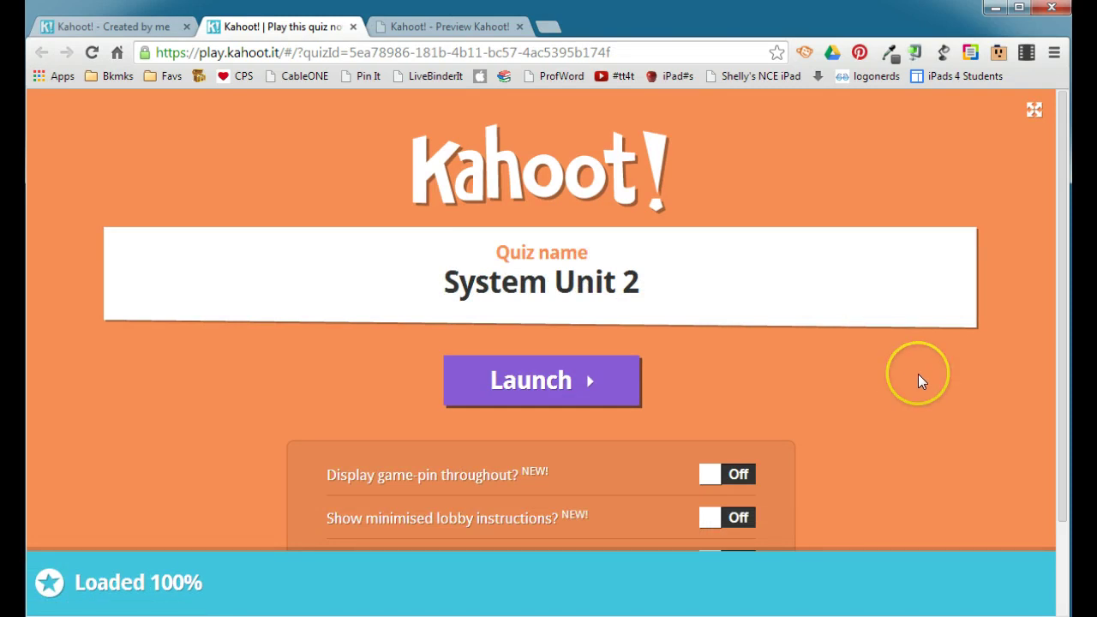
scroll(918, 374, down, 2)
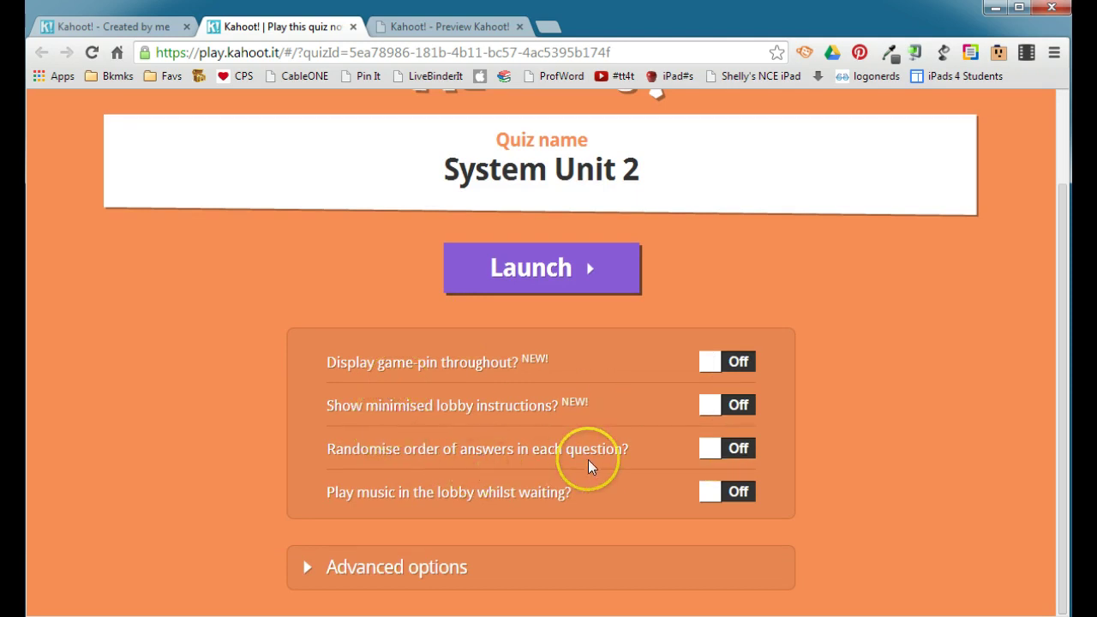
click(724, 449)
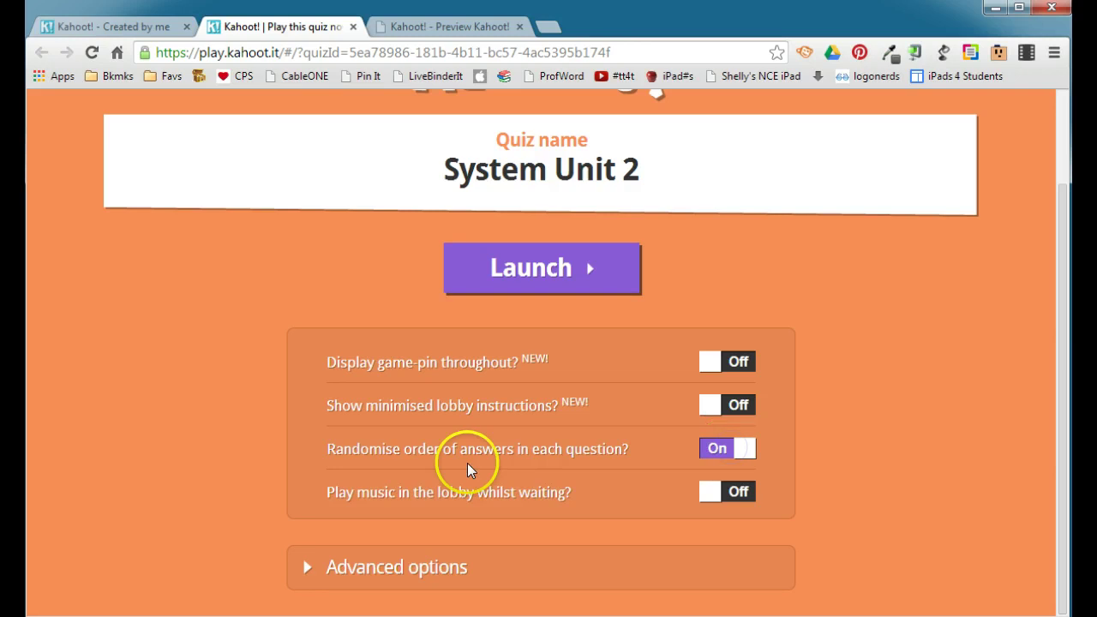
click(429, 568)
scroll(875, 460, down, 2)
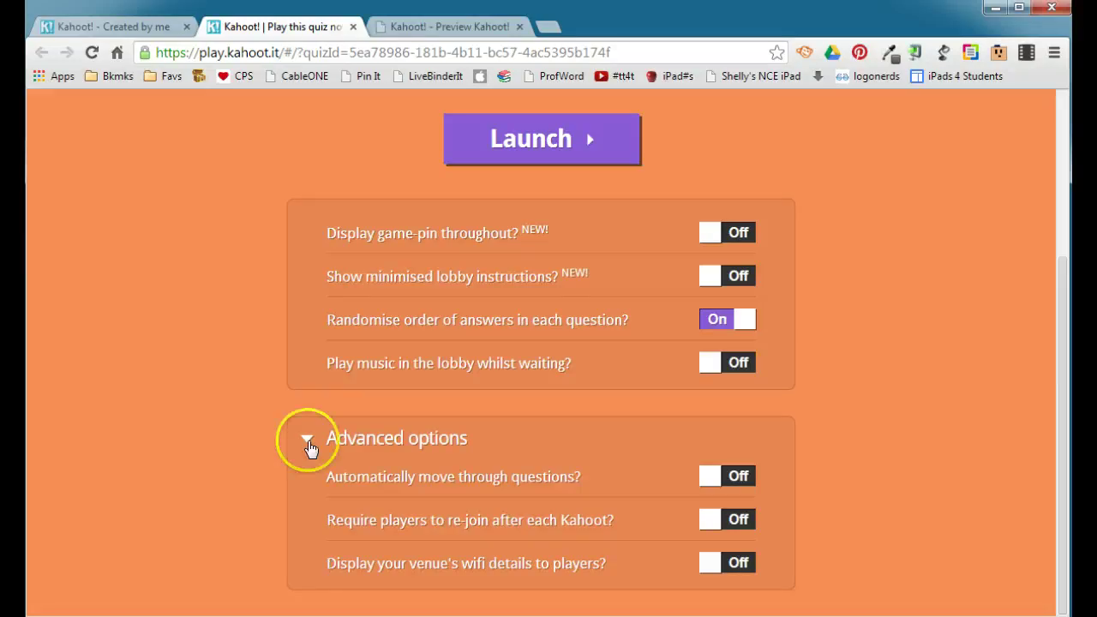
Switch to the 'Kahoot! - Created by me' tab showing System Unit 2 first
click(147, 26)
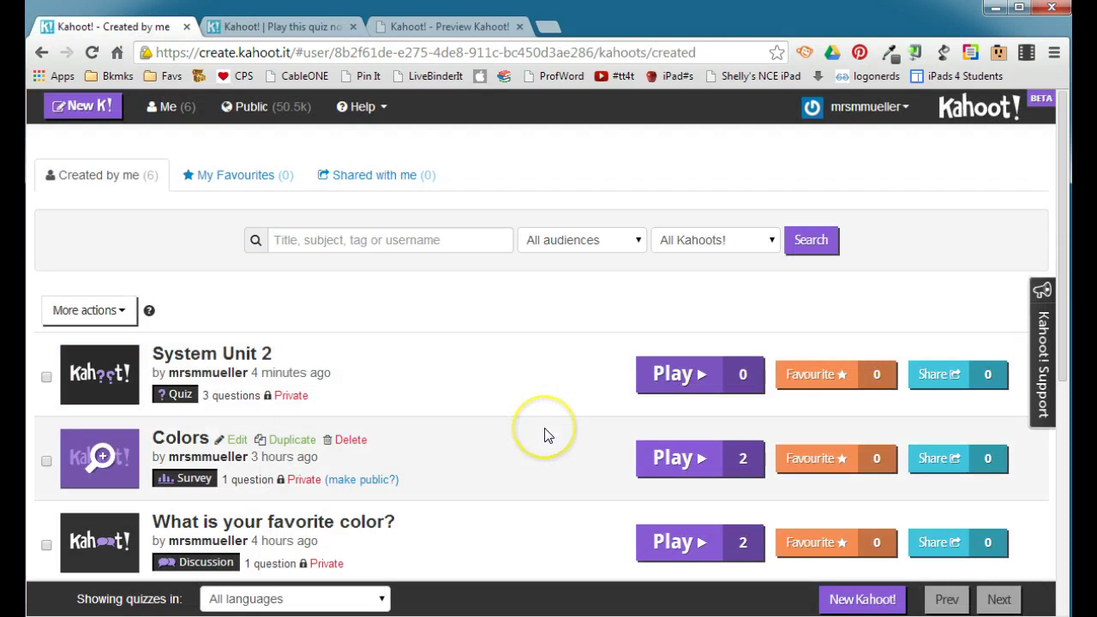